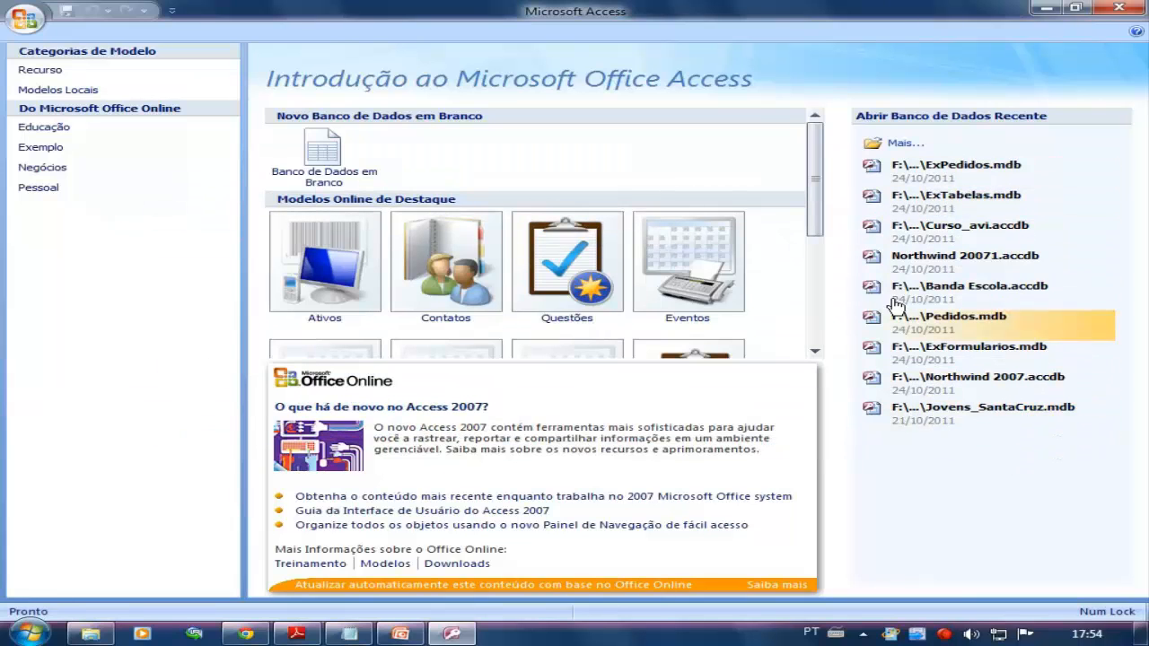
Step: Start a new blank database and name its file exBancodeDados.accdb
click(898, 145)
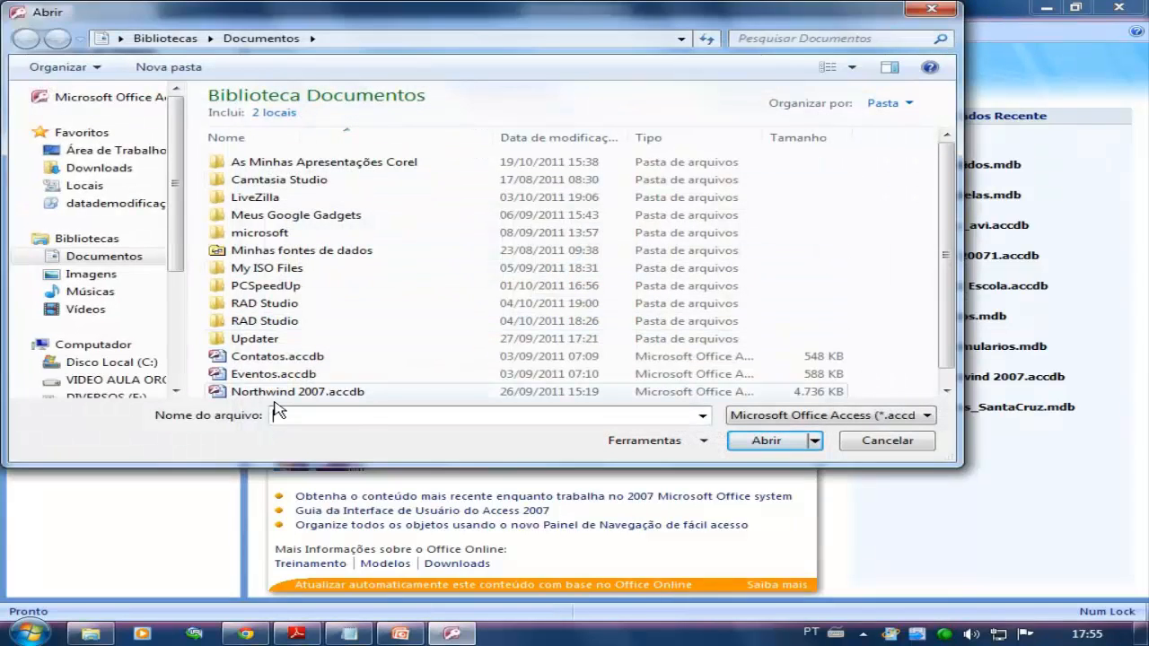
click(930, 11)
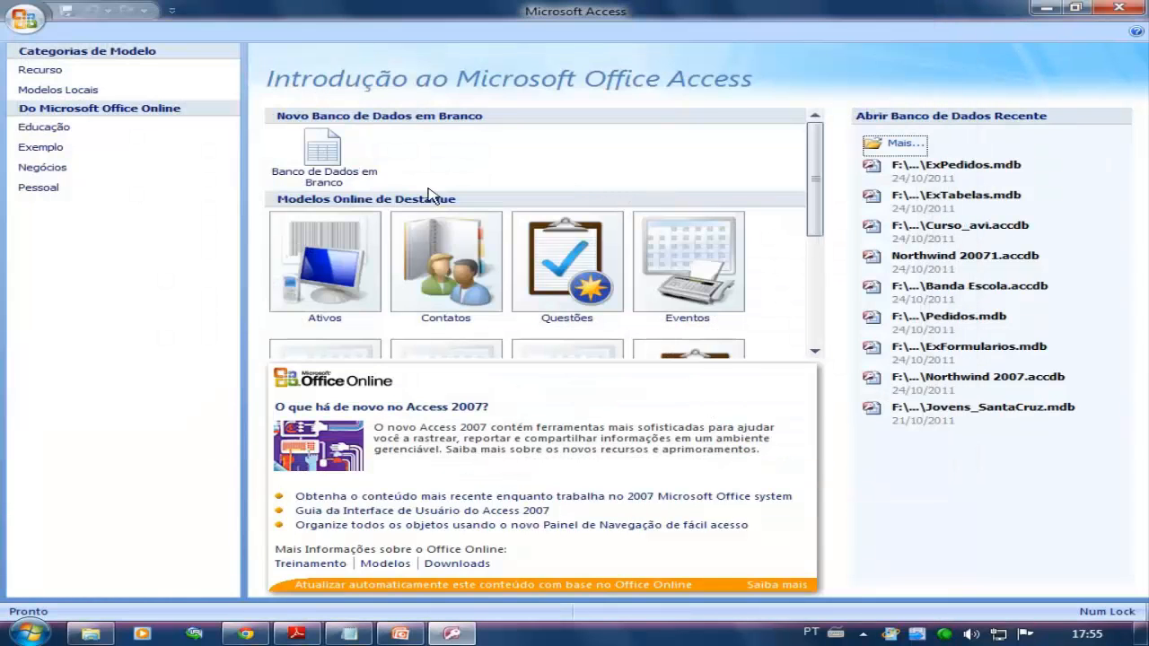
click(325, 157)
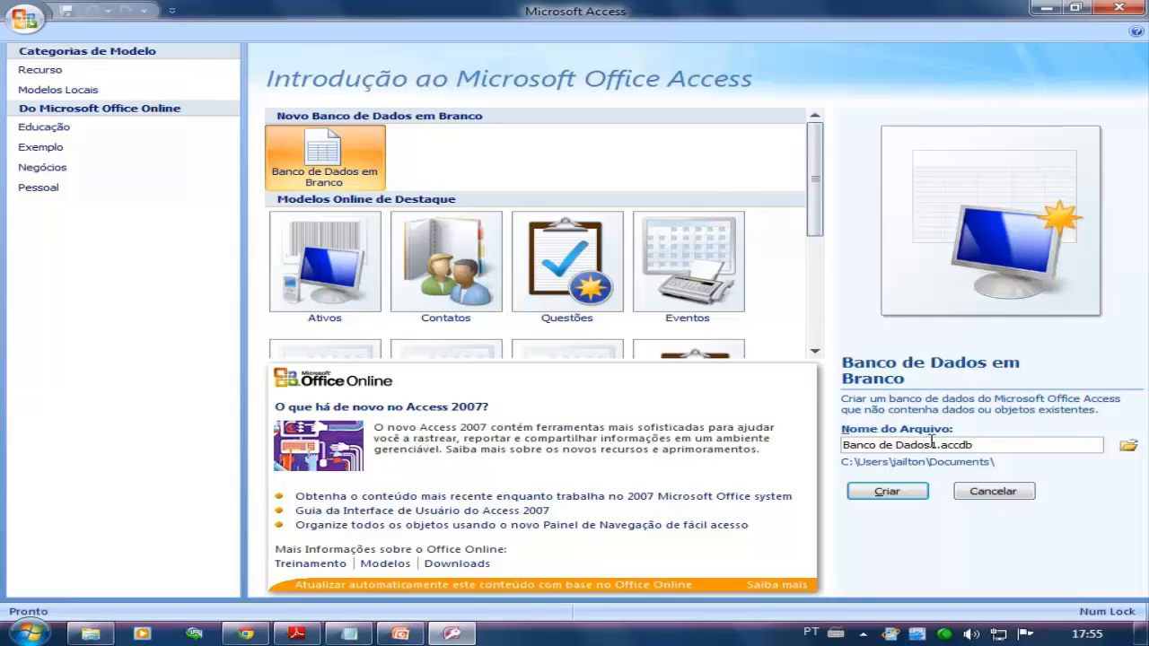
drag(930, 445, 836, 449)
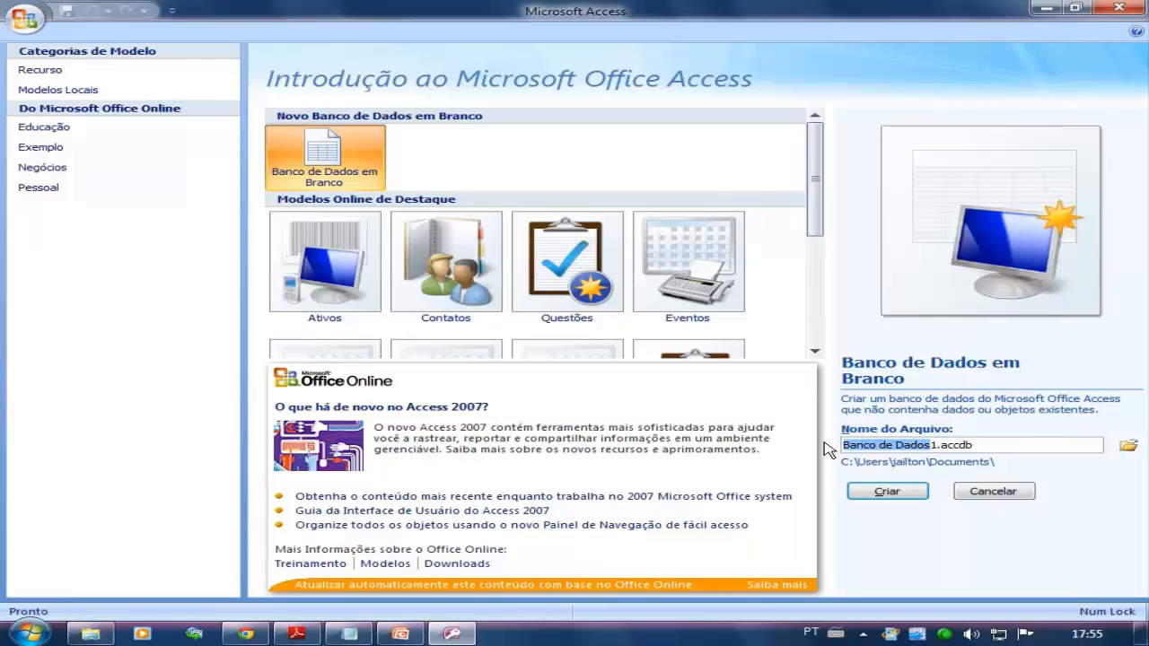
key(BackSpace)
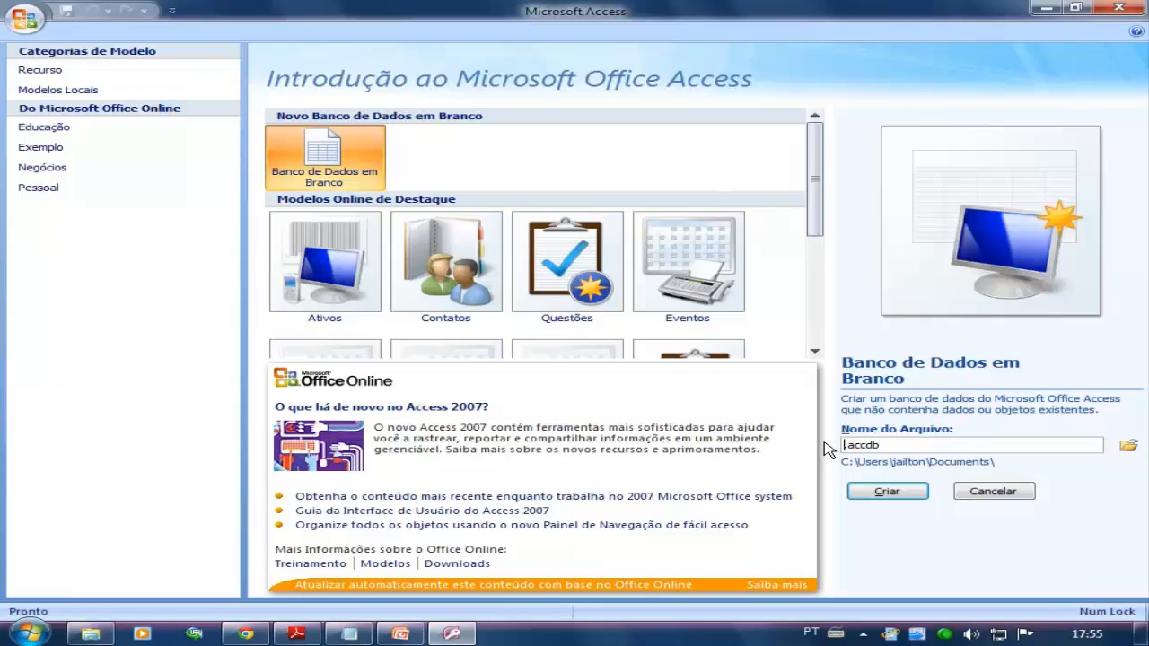
text(exBanco)
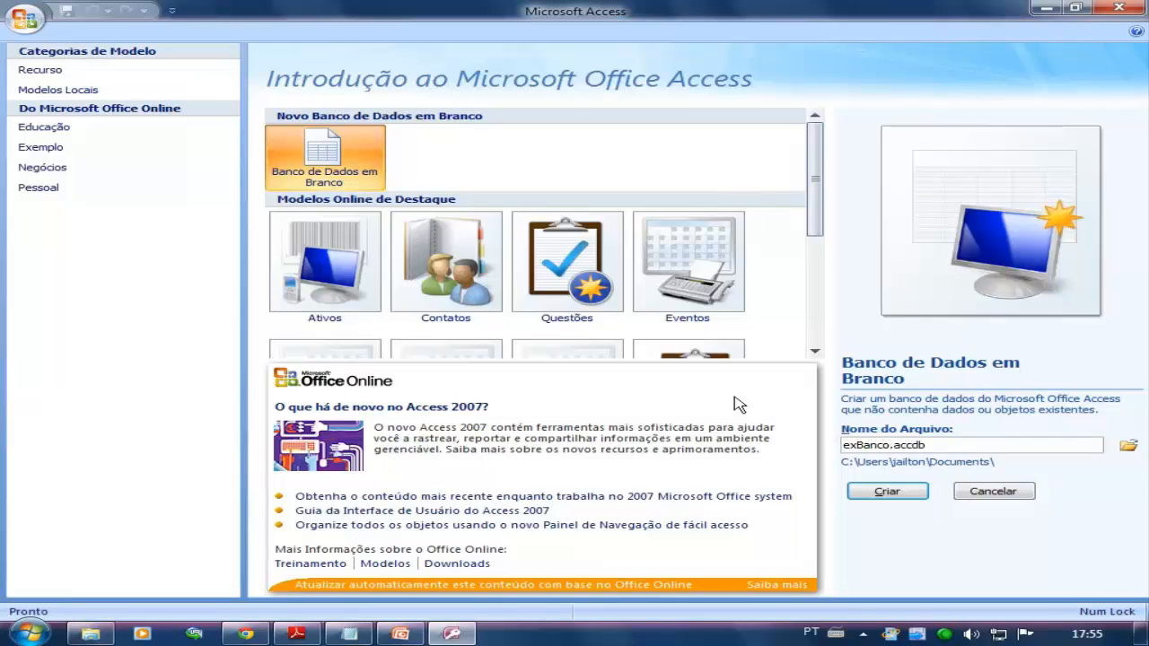
text(deDados)
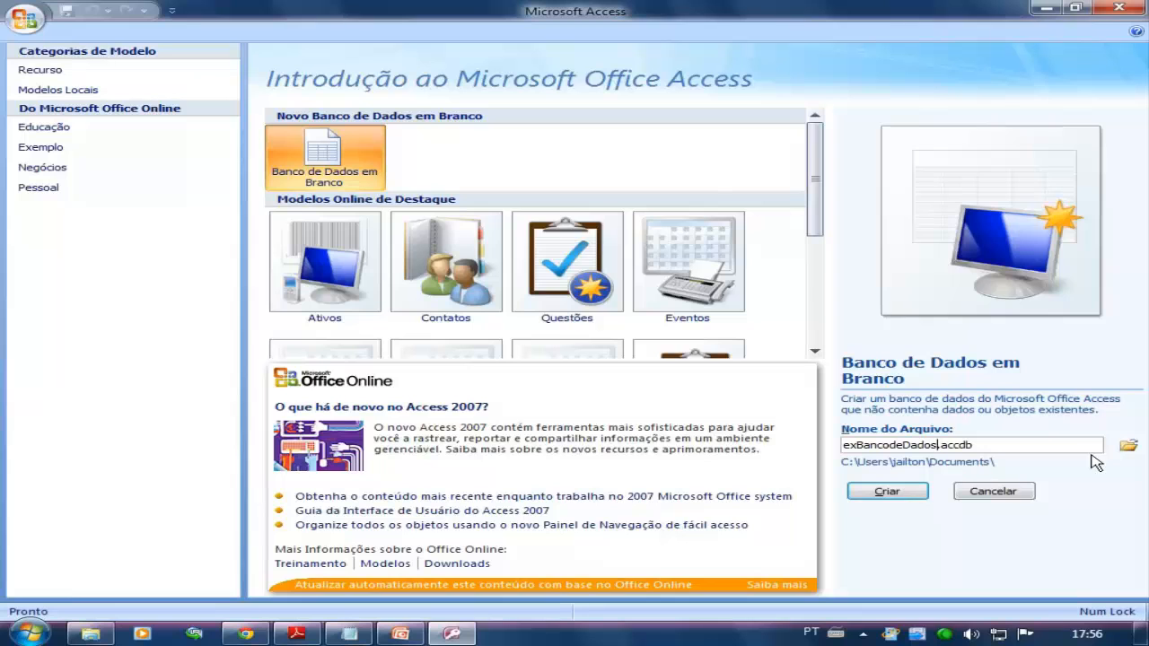
Step: Browse for the database's save location in the MJ_MINHAS_VIDEO_AULAS folder on the Acervo (F:) drive
click(1130, 446)
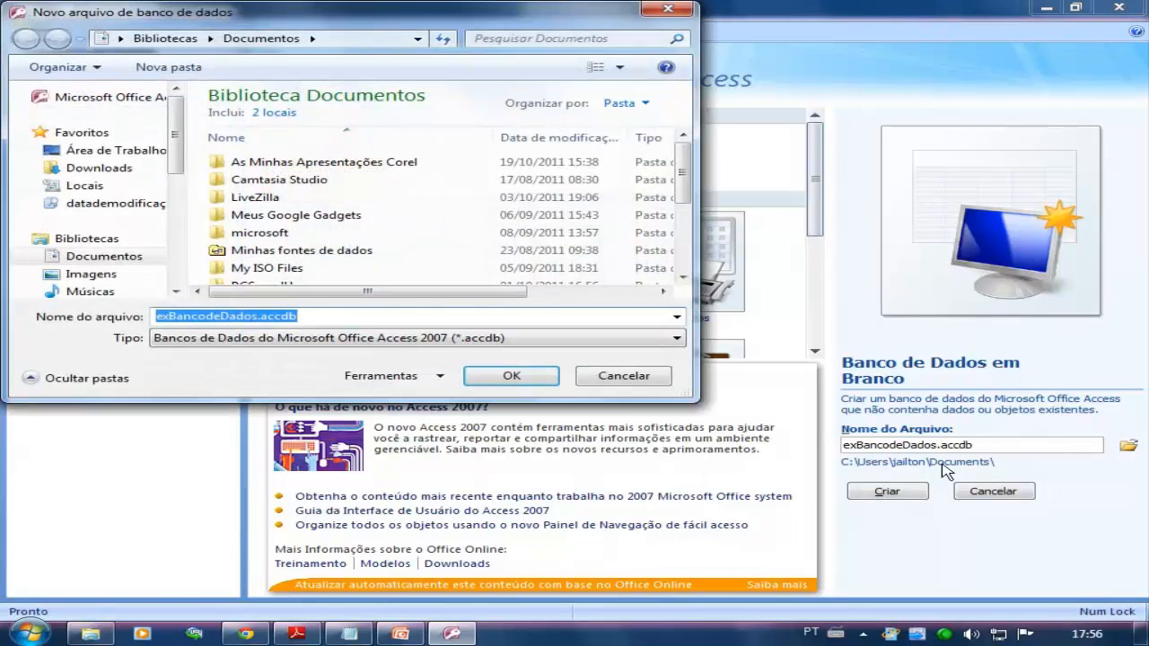
drag(171, 147, 187, 243)
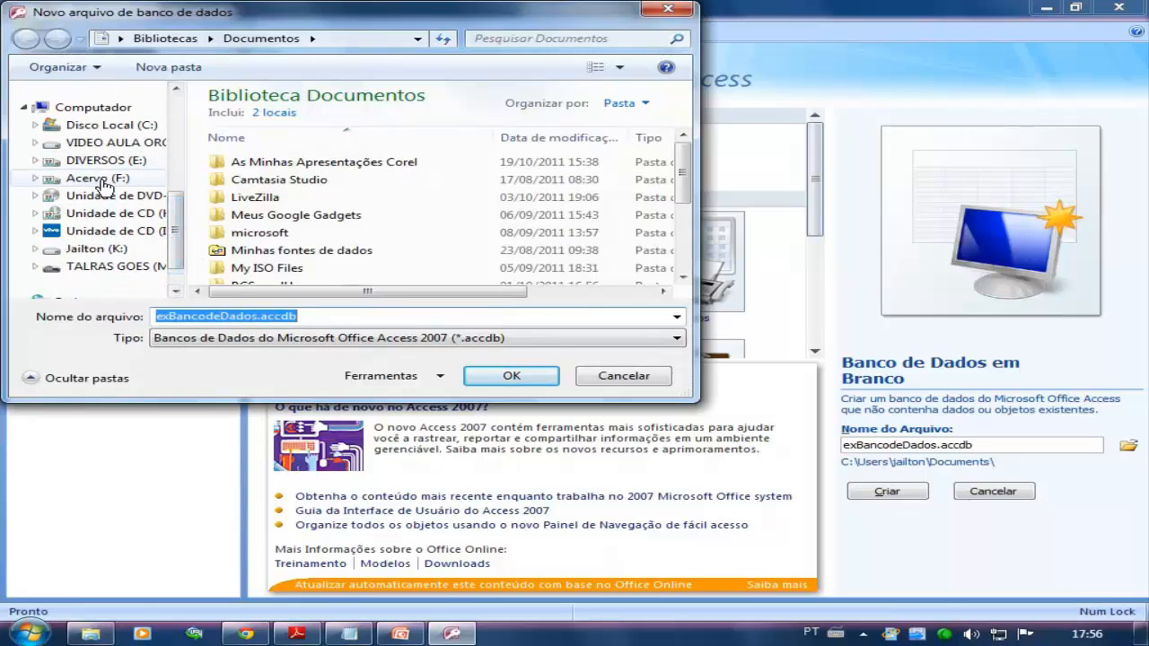
click(99, 179)
click(35, 177)
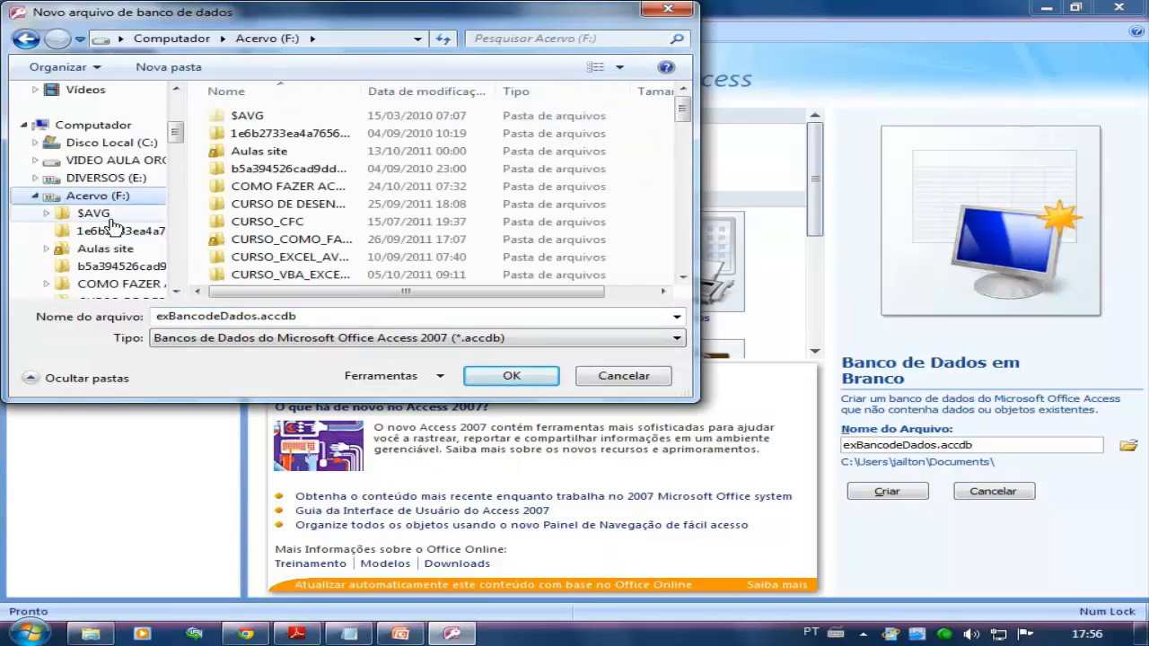
scroll(99, 224, down, 3)
scroll(87, 180, down, 3)
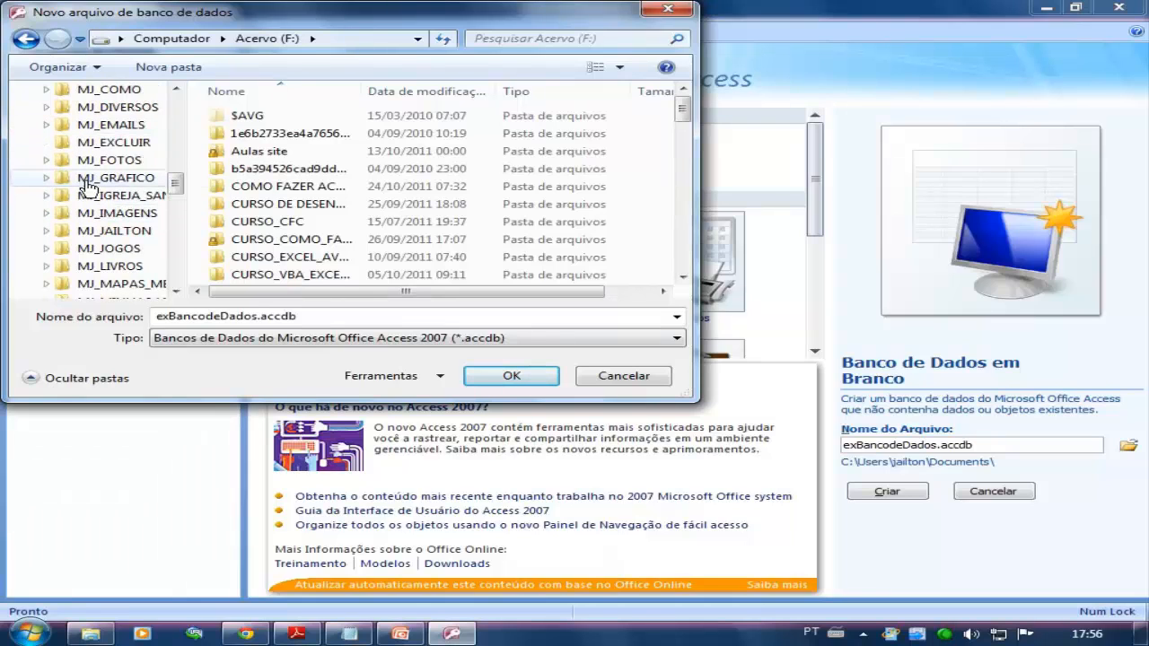
scroll(88, 184, up, 3)
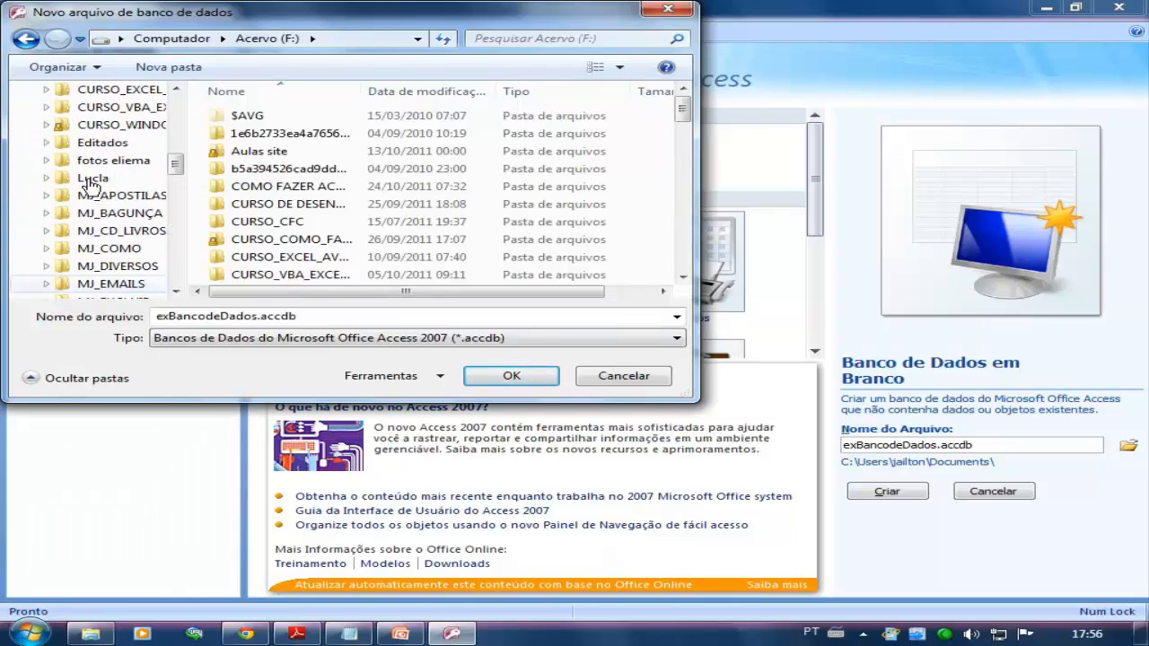
scroll(90, 184, up, 2)
scroll(91, 186, down, 3)
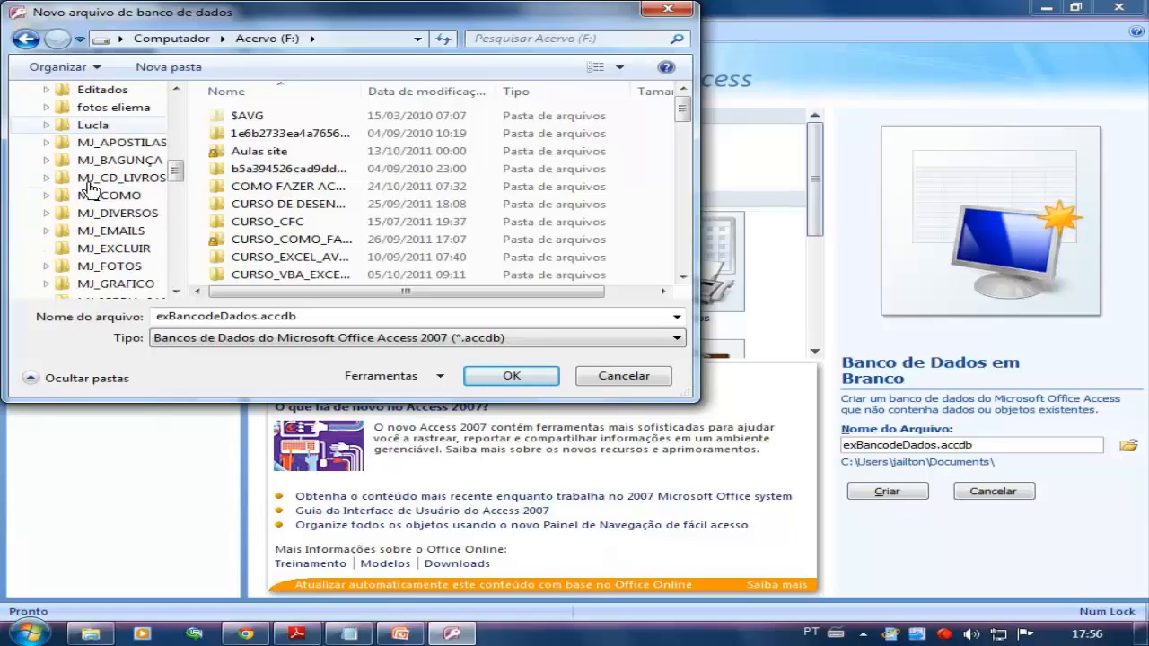
scroll(91, 186, down, 4)
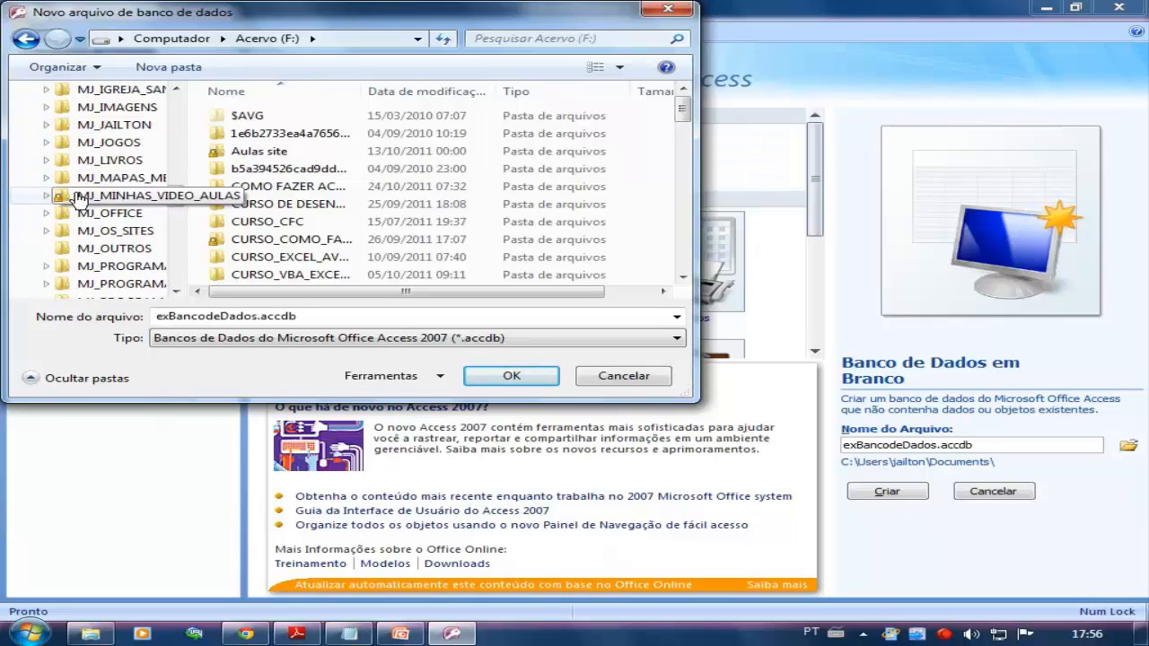
click(46, 195)
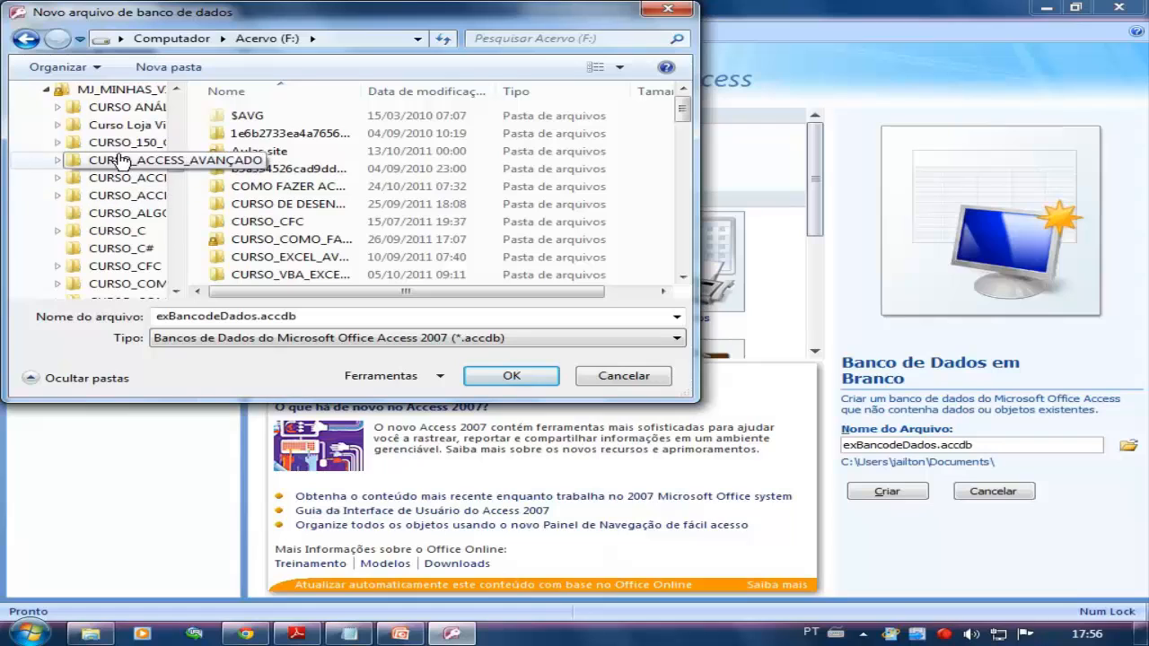
Step: Choose the Exemplos folder inside CURSO_ACCESS_BASICO as the save location and create the database
click(111, 182)
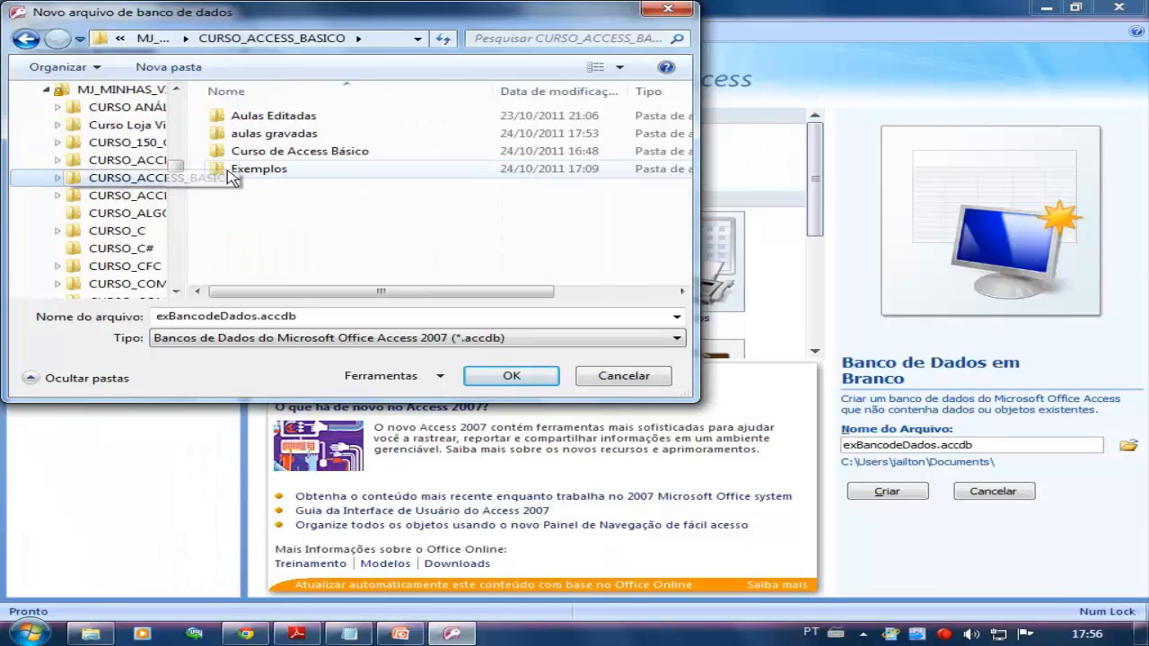
double_click(253, 173)
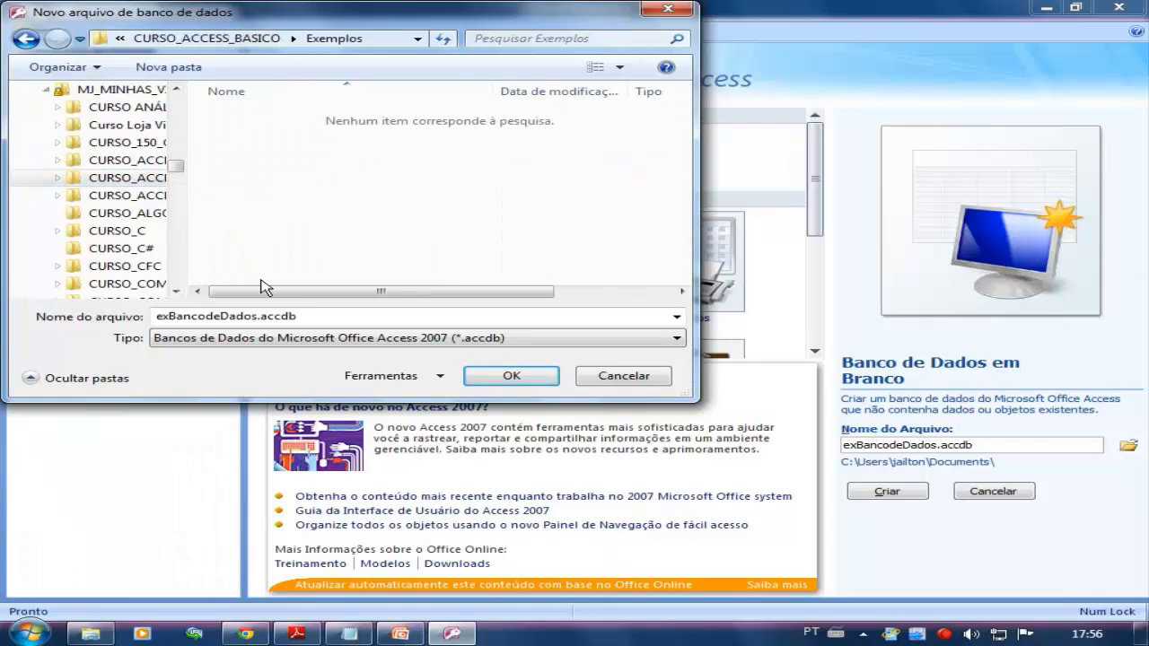
click(516, 376)
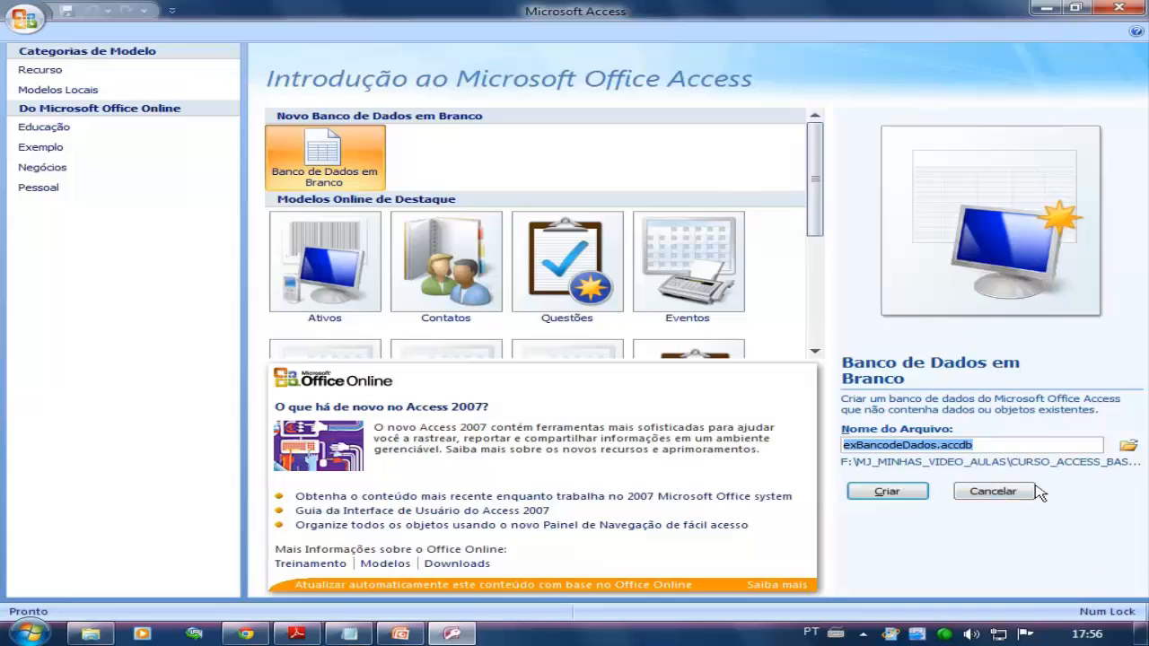
click(882, 494)
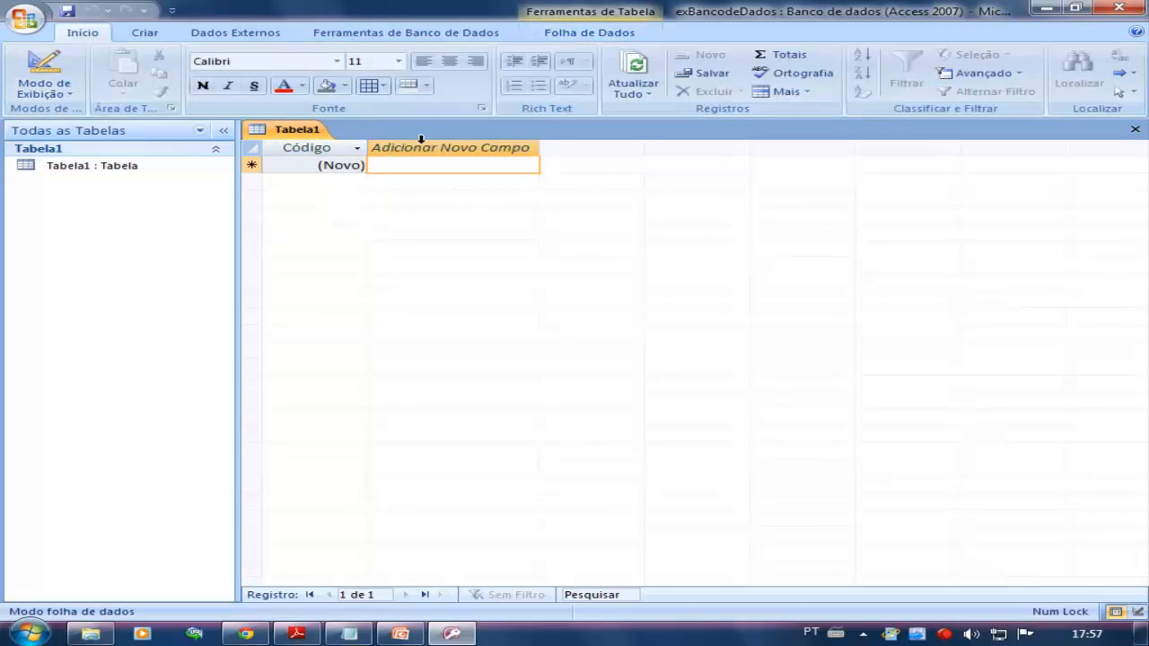
Step: Close the empty default table and view the navigation pane's category options
click(1136, 131)
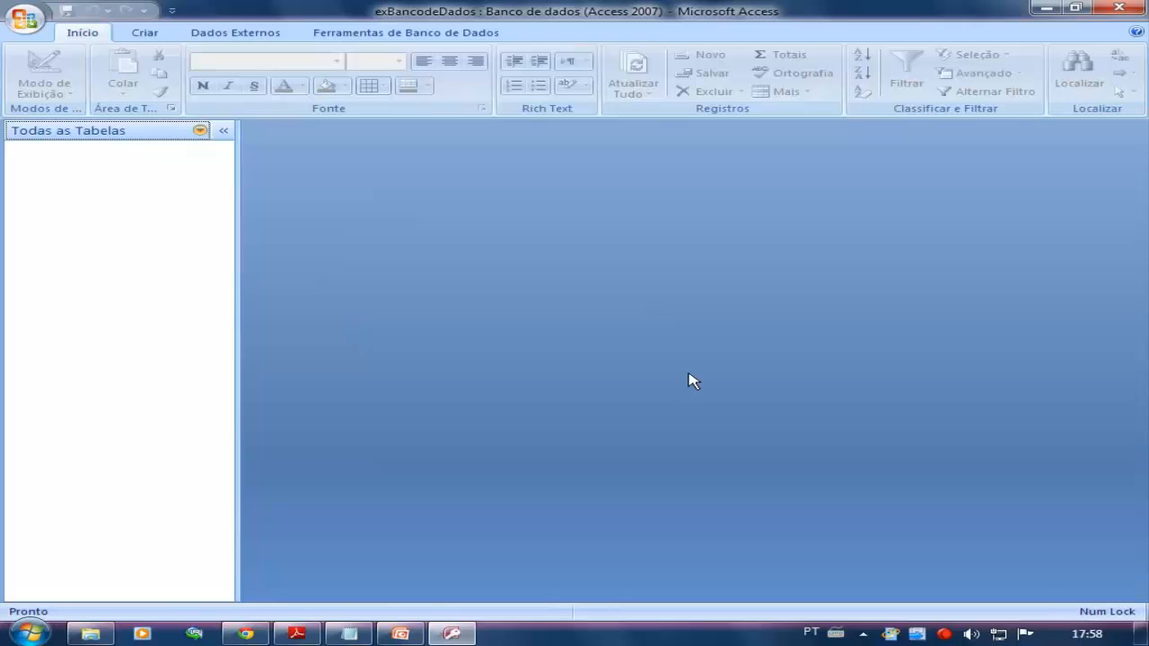
click(200, 131)
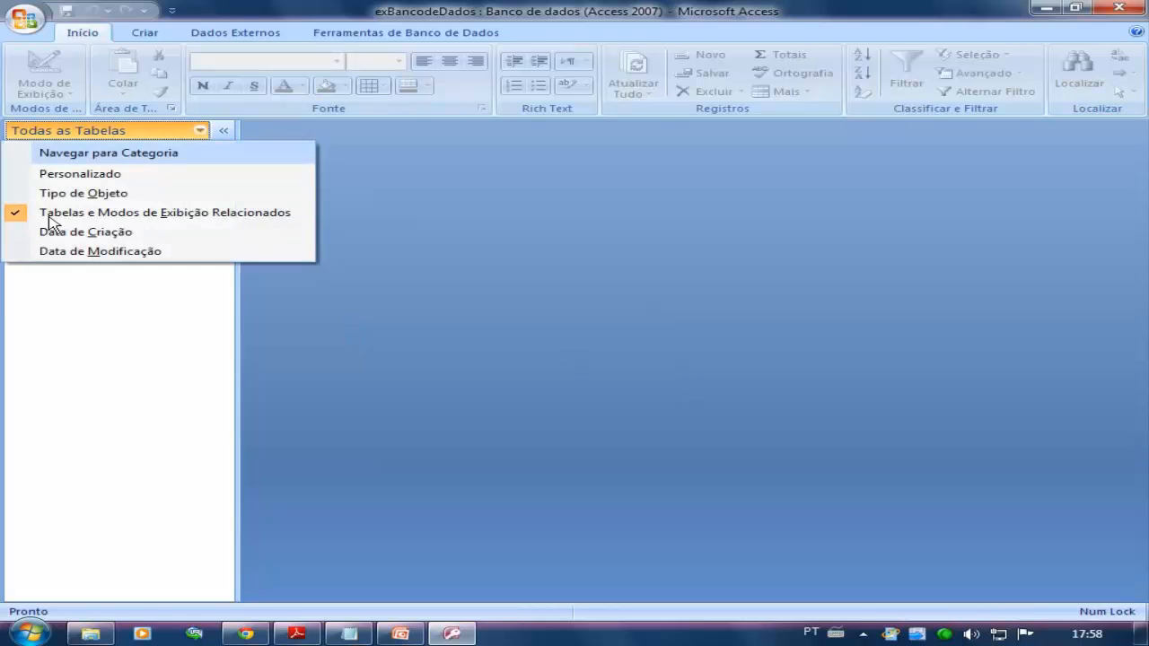
click(184, 368)
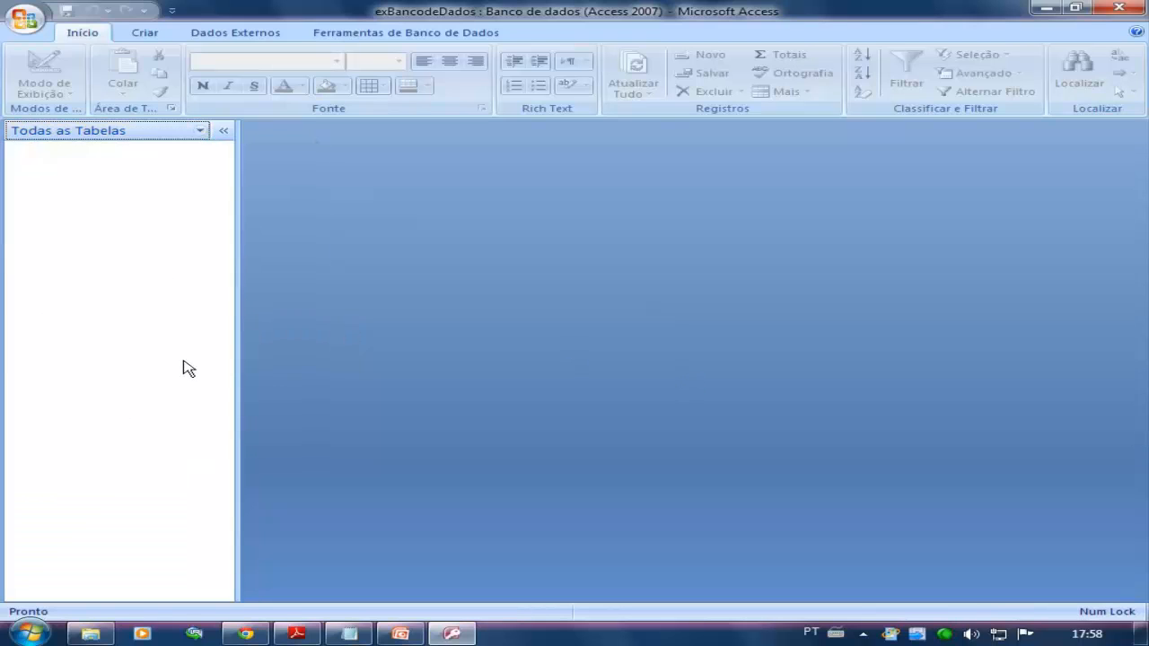
click(145, 34)
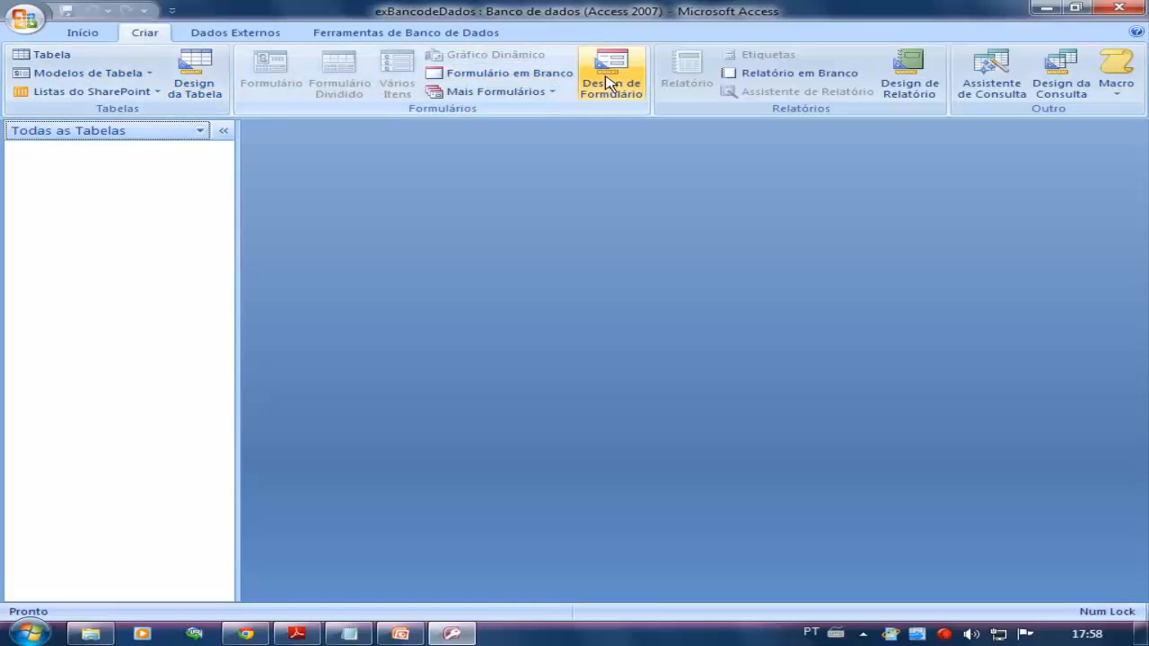
click(3, 7)
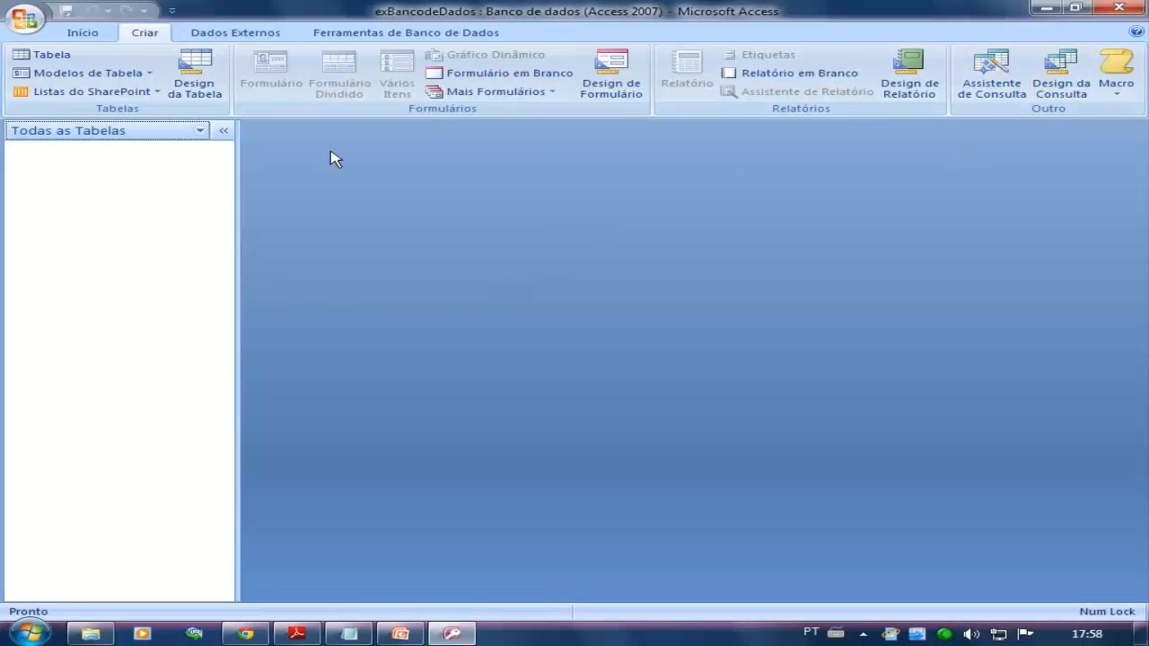
click(52, 56)
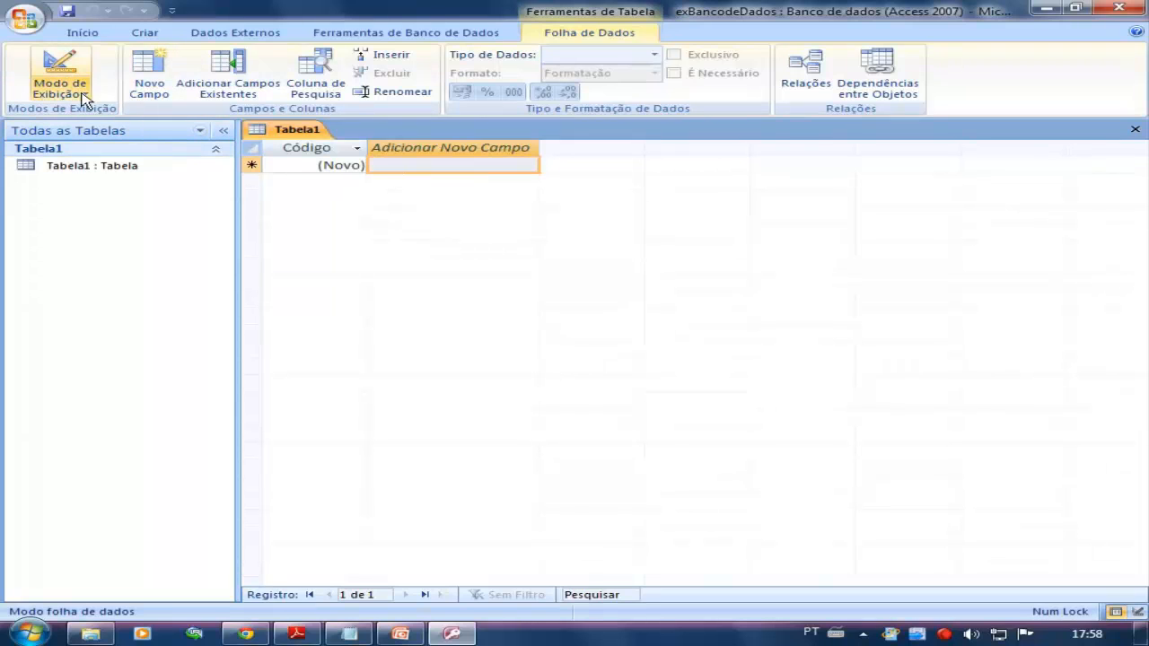
click(1135, 130)
Step: Create a new table and switch it to Design view, saving it as Contribuintes
click(157, 33)
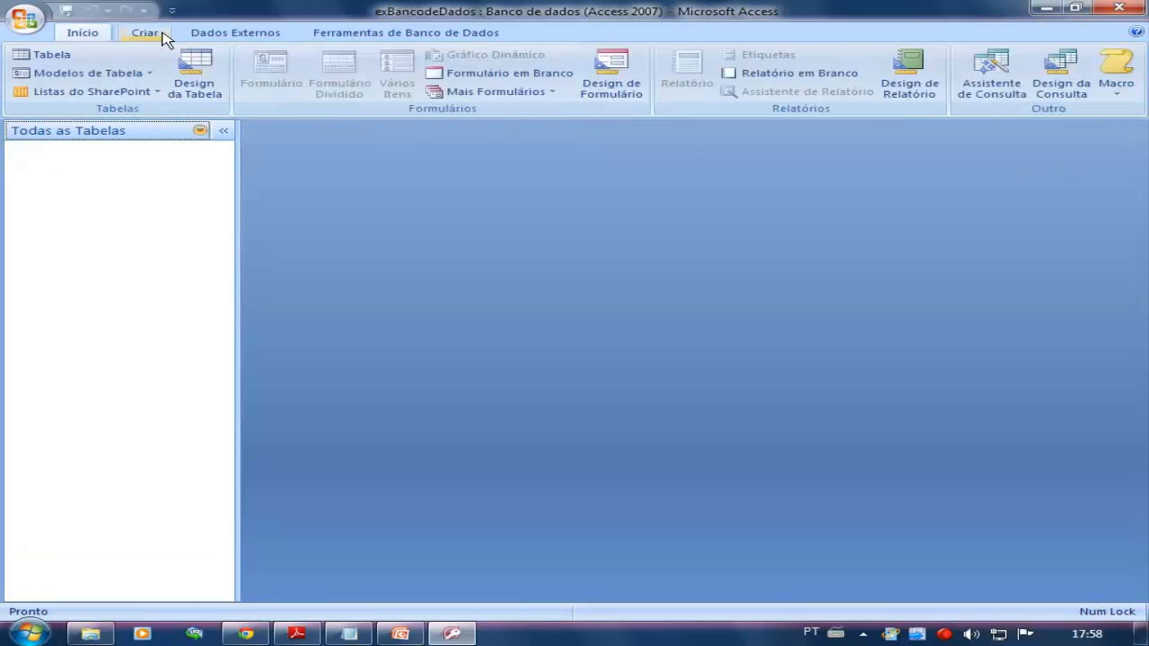
click(57, 55)
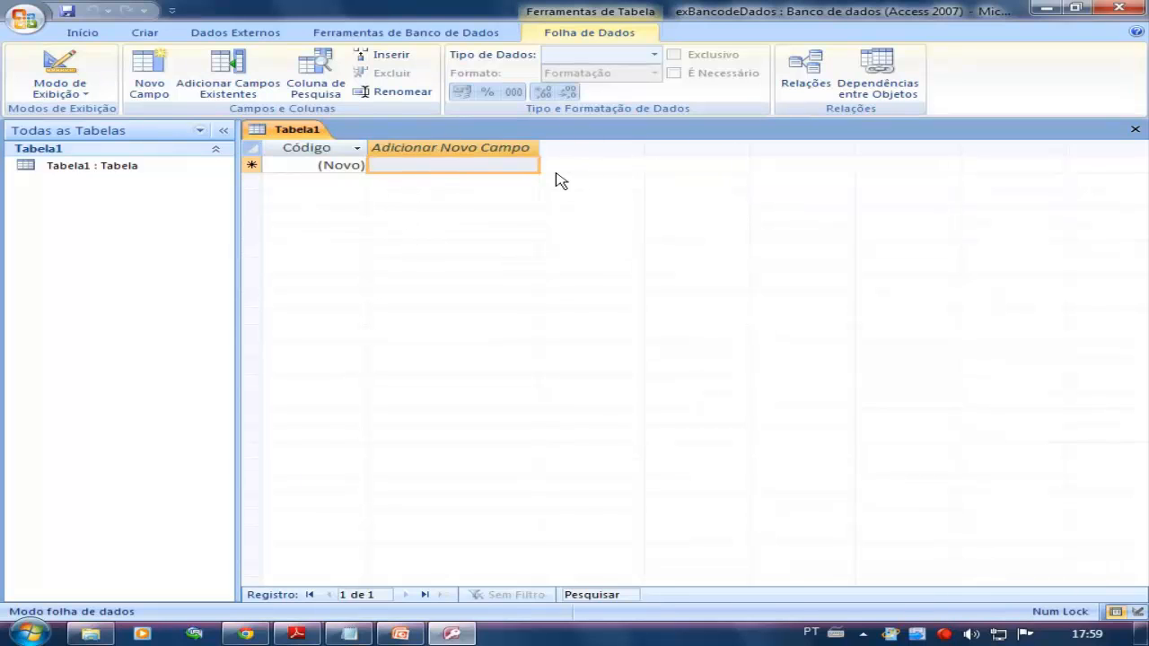
click(86, 94)
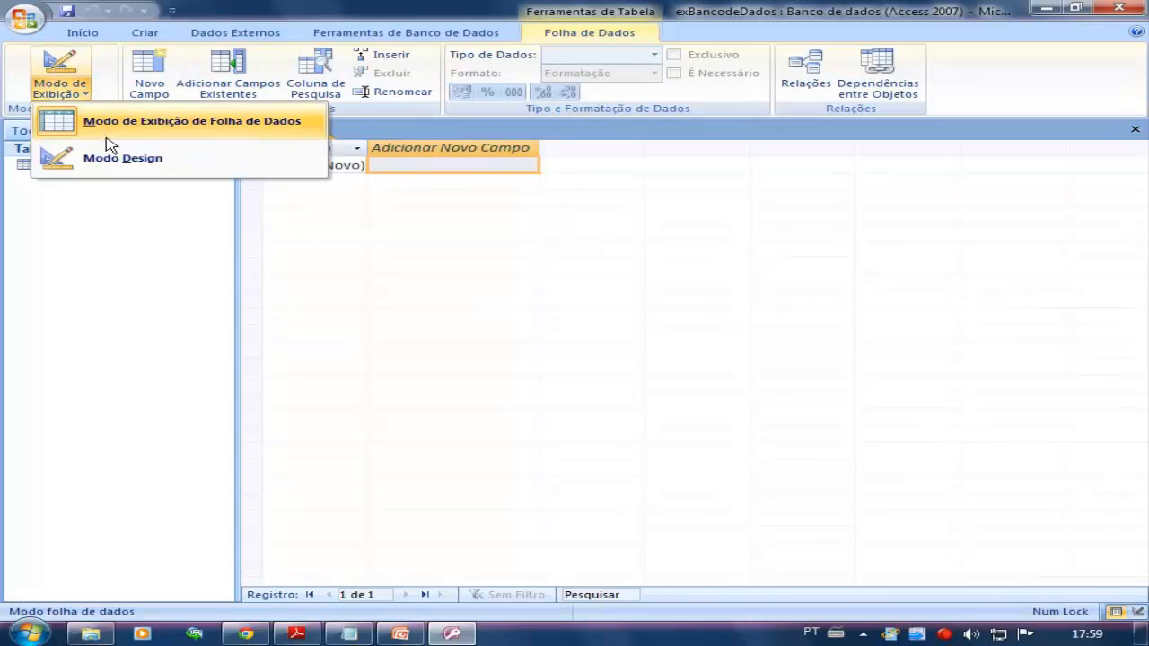
click(395, 248)
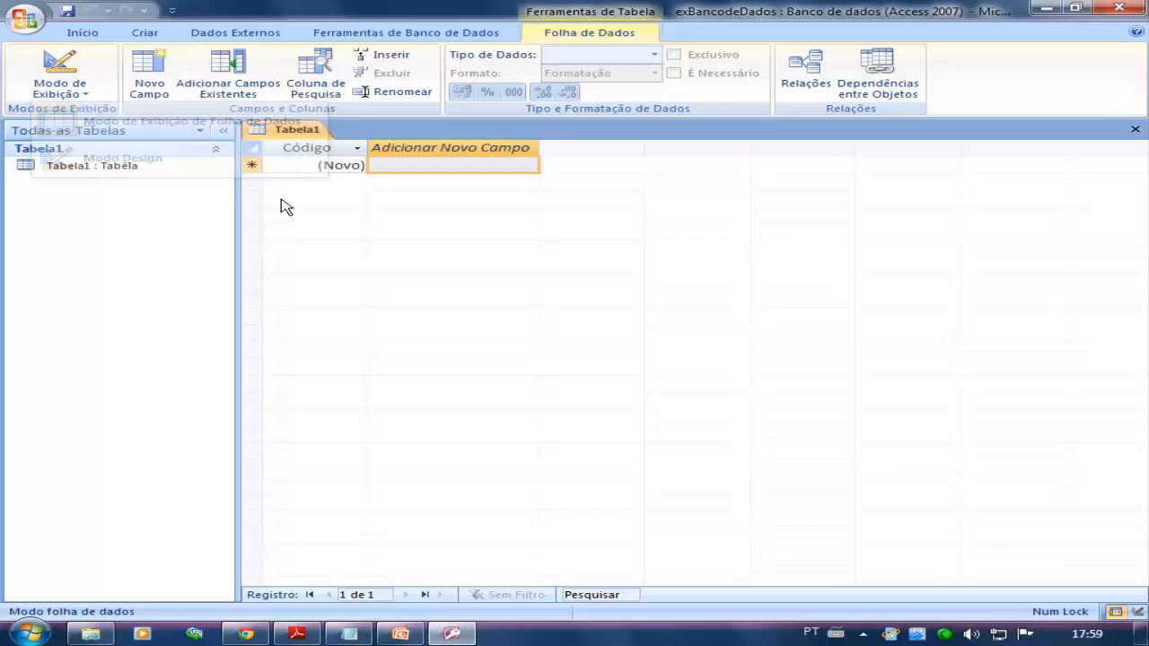
click(90, 93)
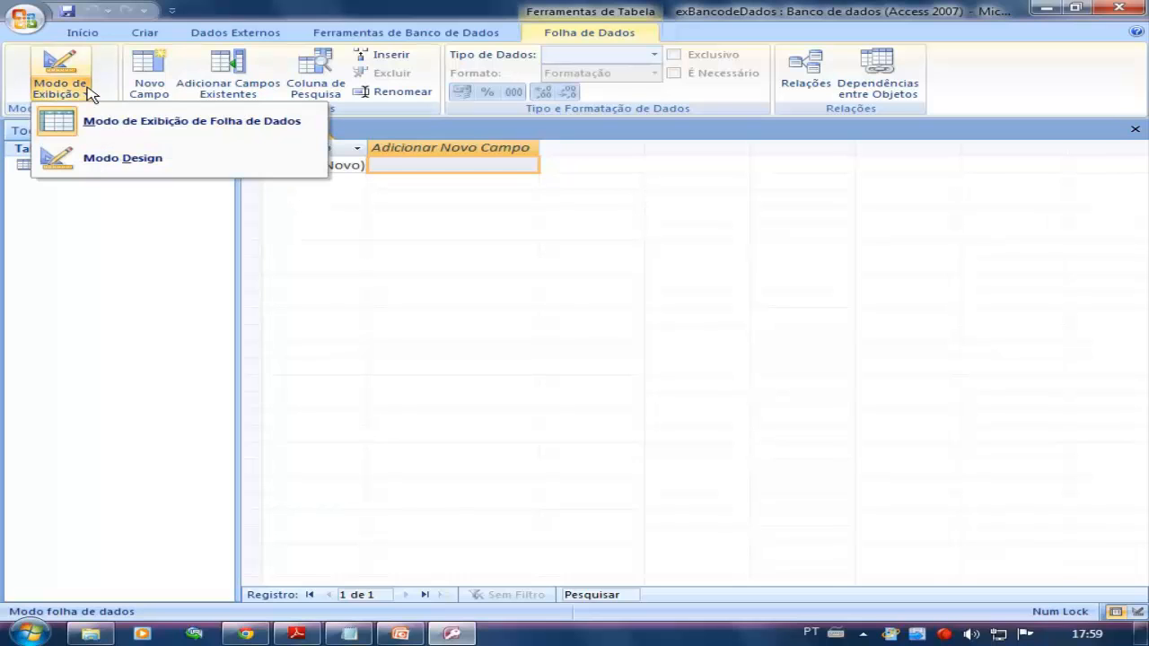
click(111, 160)
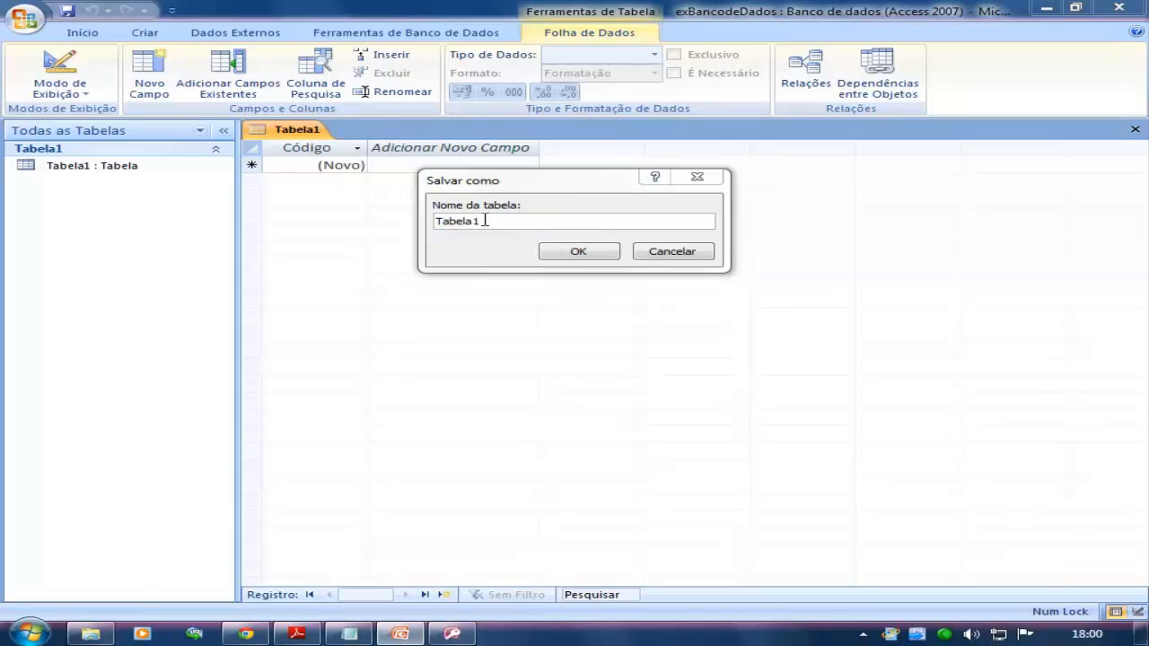
text(Contribuintes)
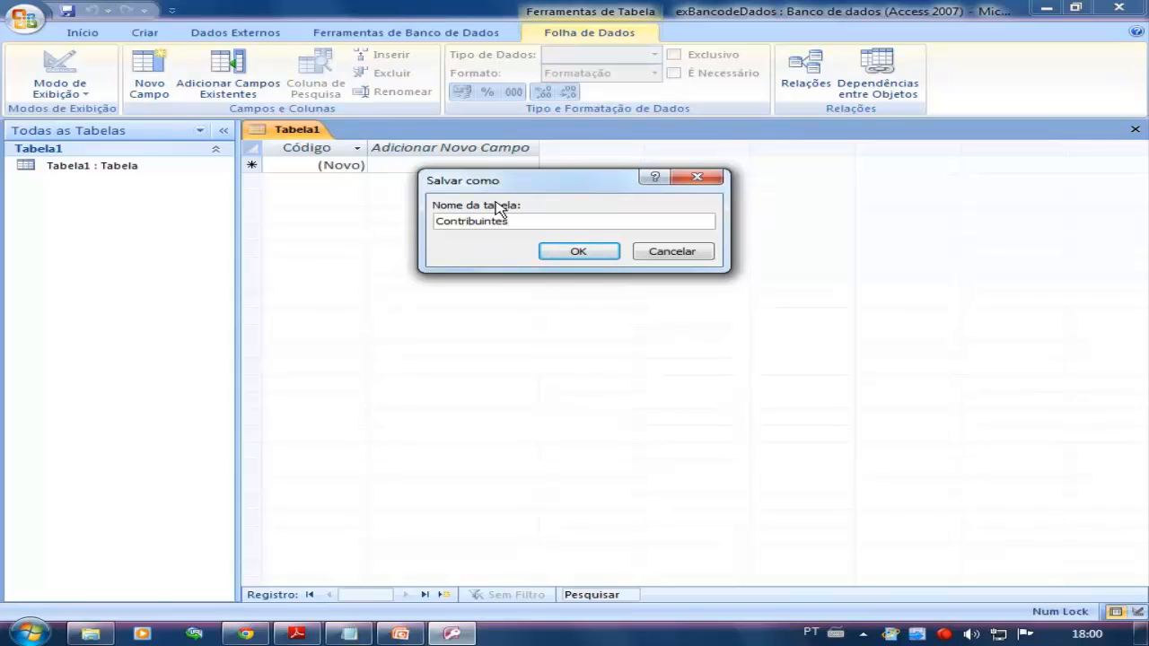
click(603, 251)
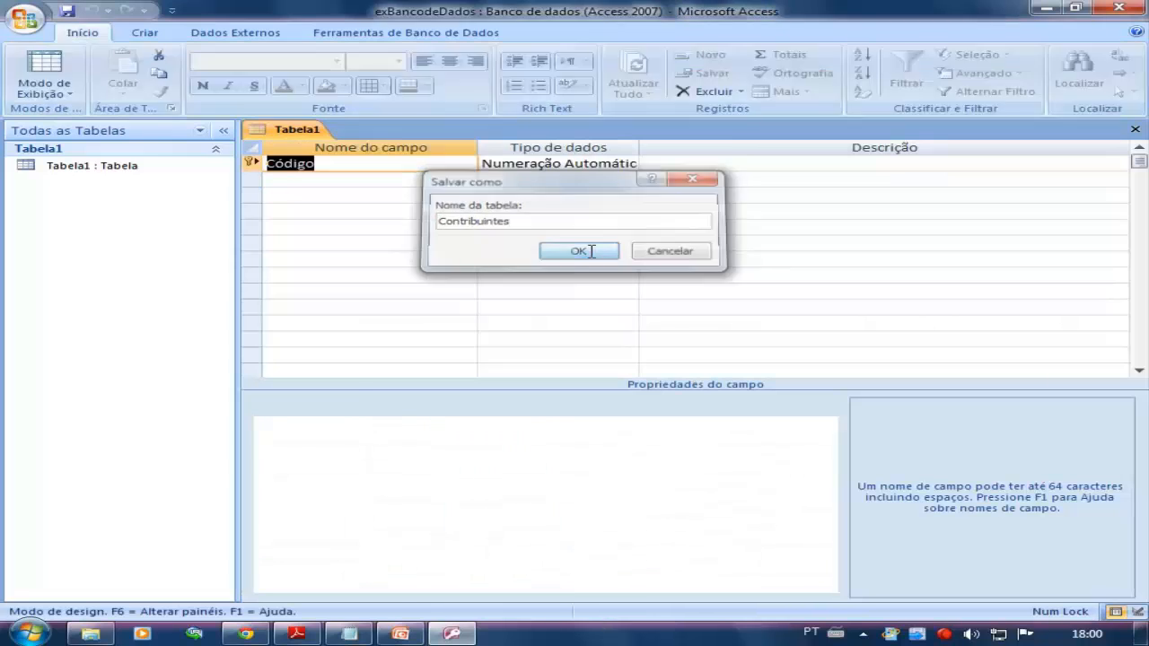